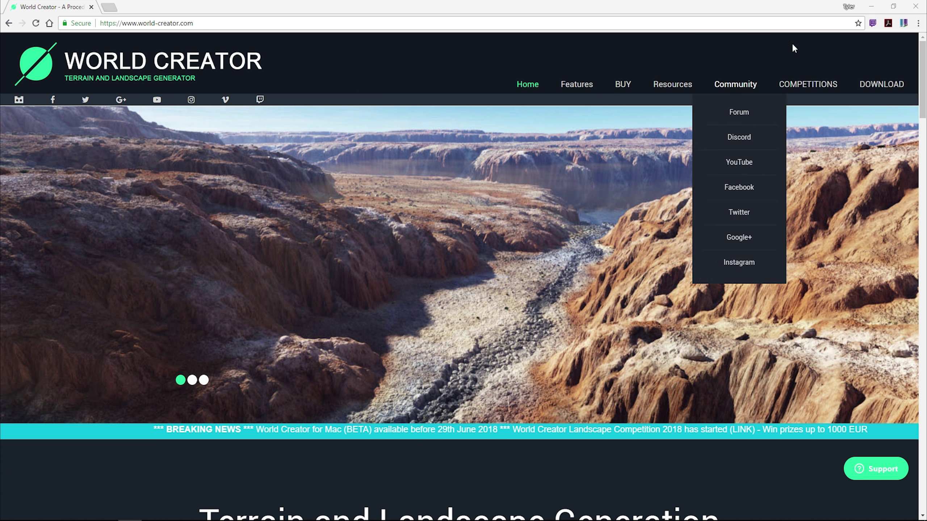
# Step: Open the World Creator download page and examine the launcher and documentation downloads
pyautogui.click(888, 87)
pyautogui.scroll(-5, 688, 167)
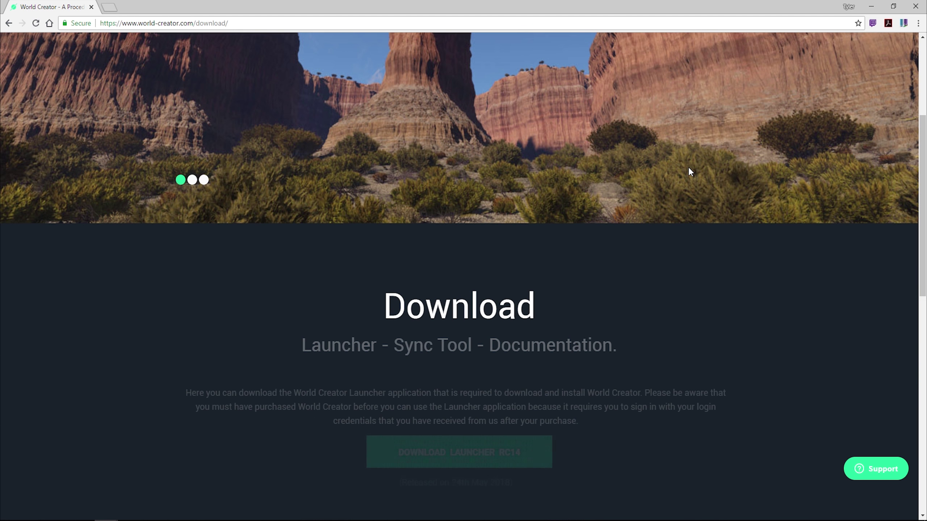
pyautogui.scroll(-4, 688, 166)
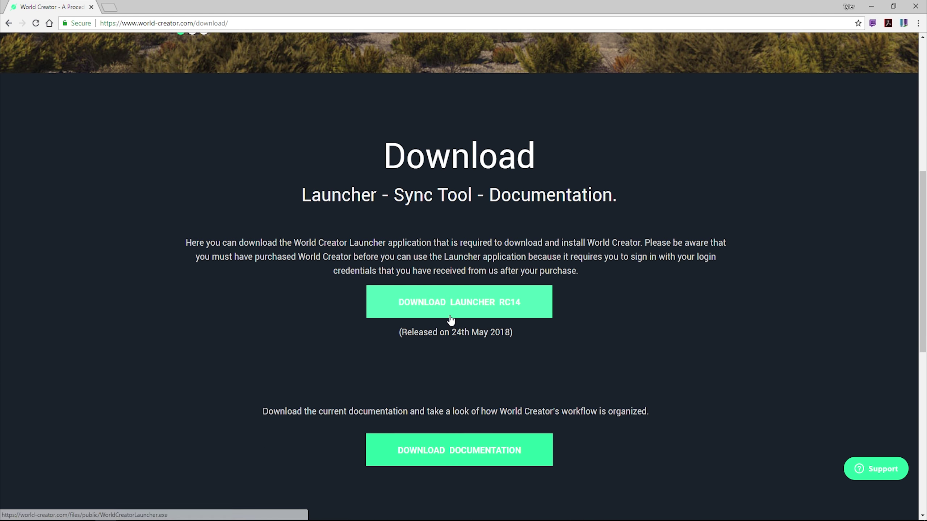
pyautogui.scroll(-5, 451, 320)
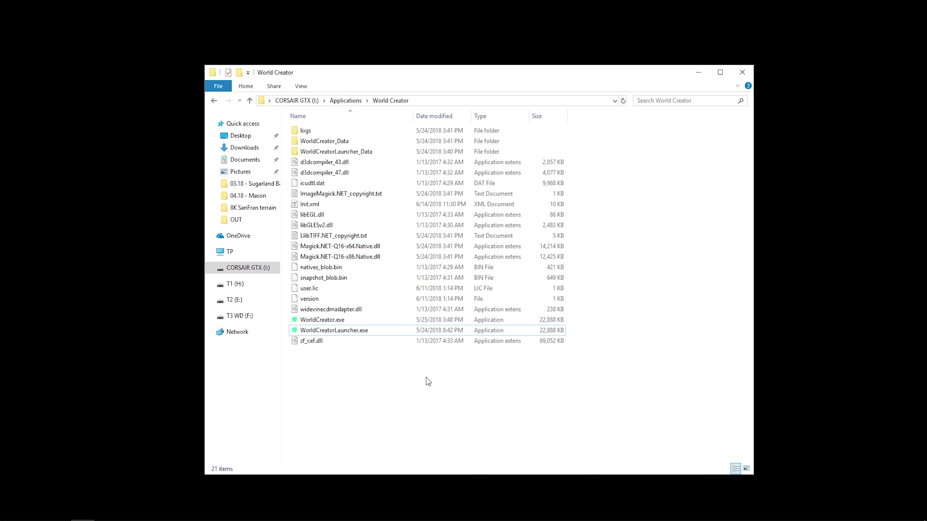
# Step: Start World Creator through WorldCreatorLauncher.exe, run as administrator and signed in with the saved account
pyautogui.rightClick(364, 331)
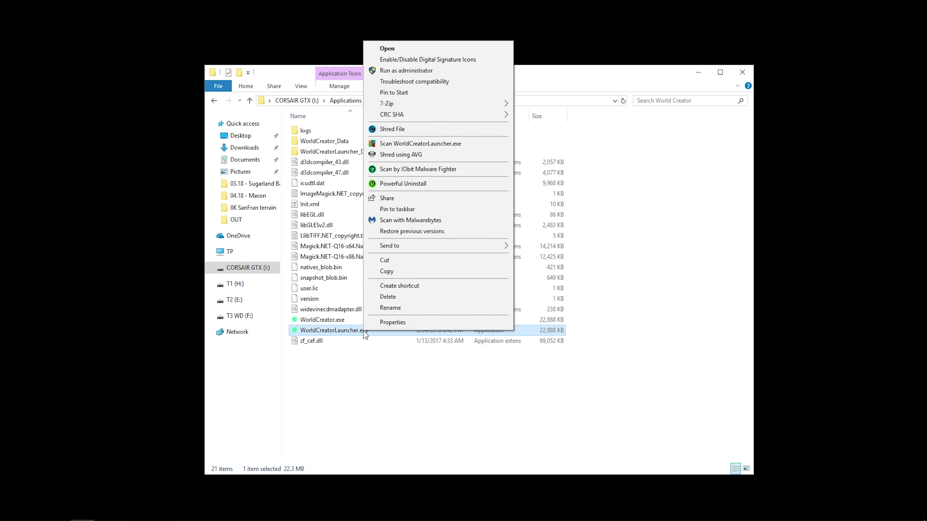
pyautogui.click(417, 72)
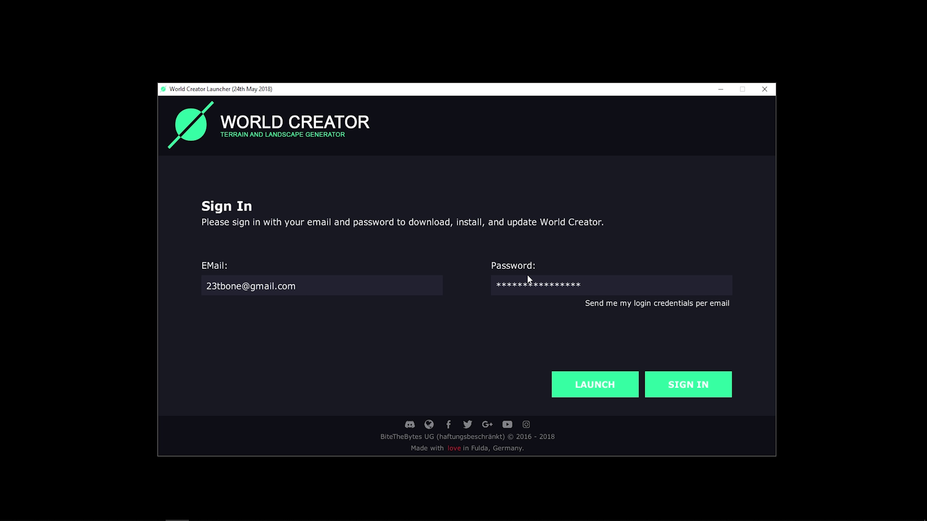
pyautogui.click(693, 388)
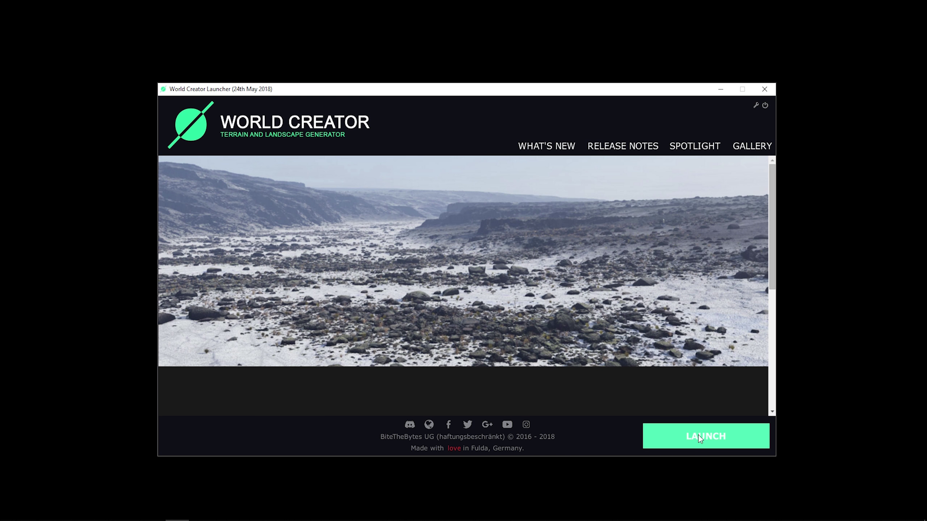
pyautogui.click(698, 435)
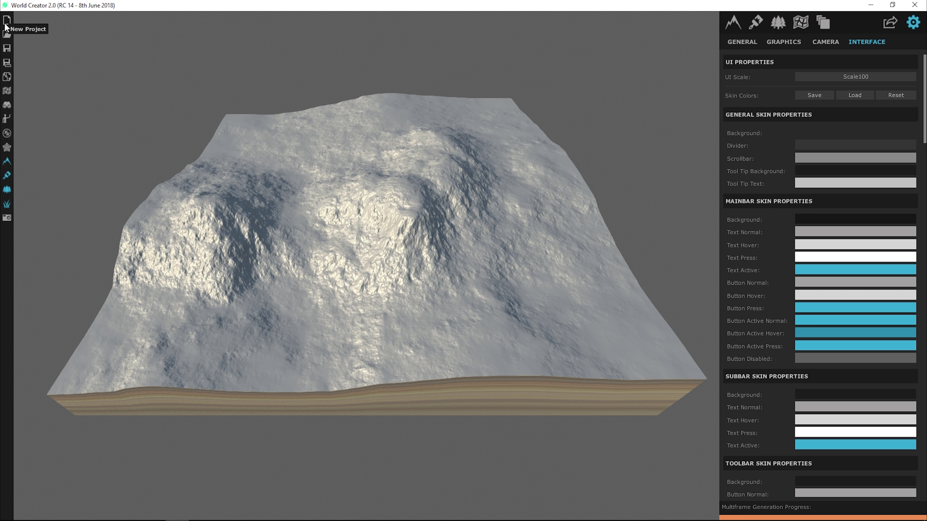
# Step: Display the terrain base settings briefly and open the general sky properties of the environment
pyautogui.click(733, 22)
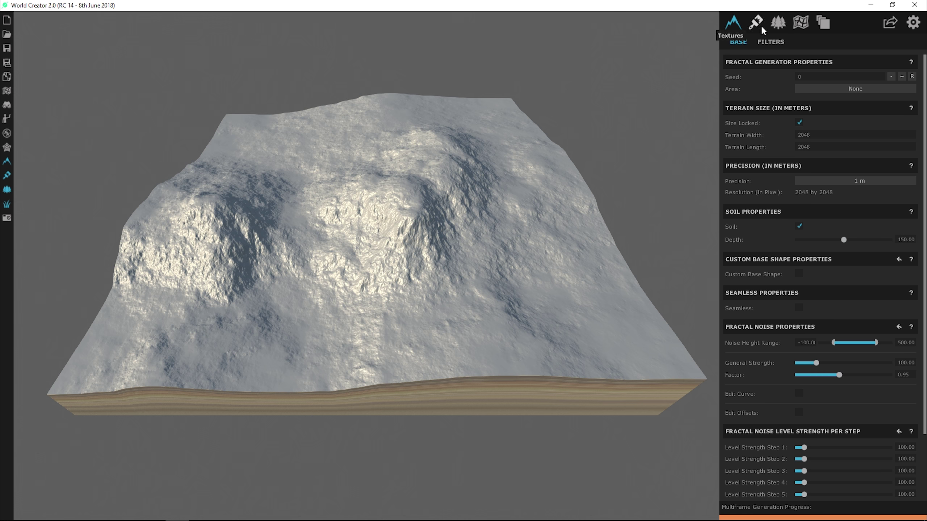
pyautogui.click(776, 25)
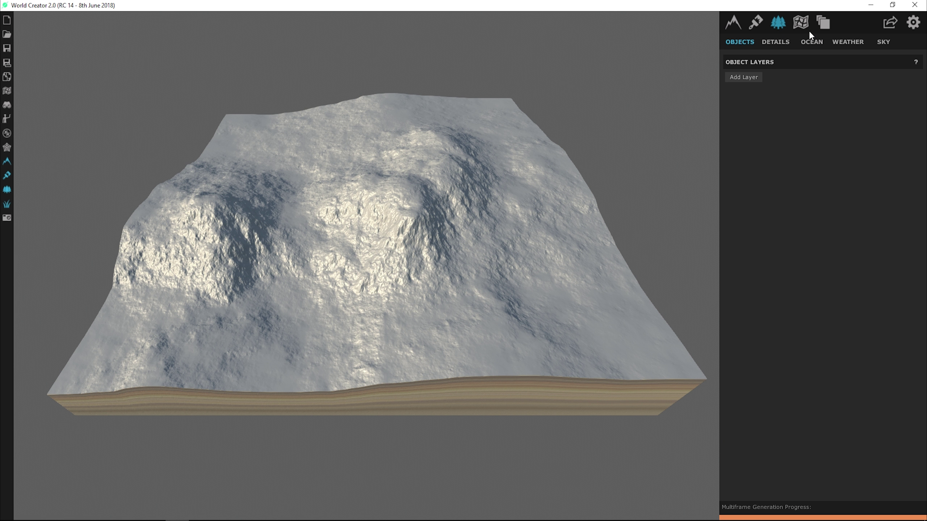
pyautogui.click(883, 40)
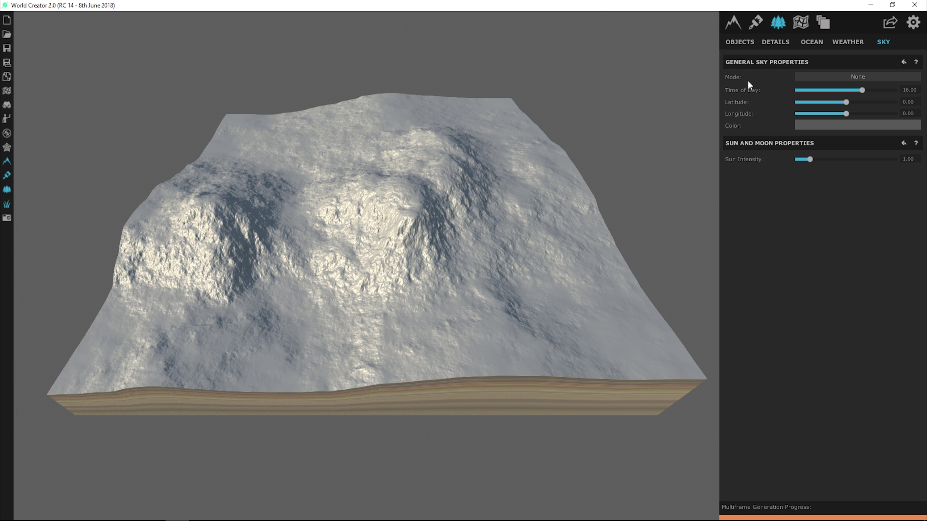
# Step: Preview the Default sky mode and switch the mode back to None
pyautogui.click(868, 76)
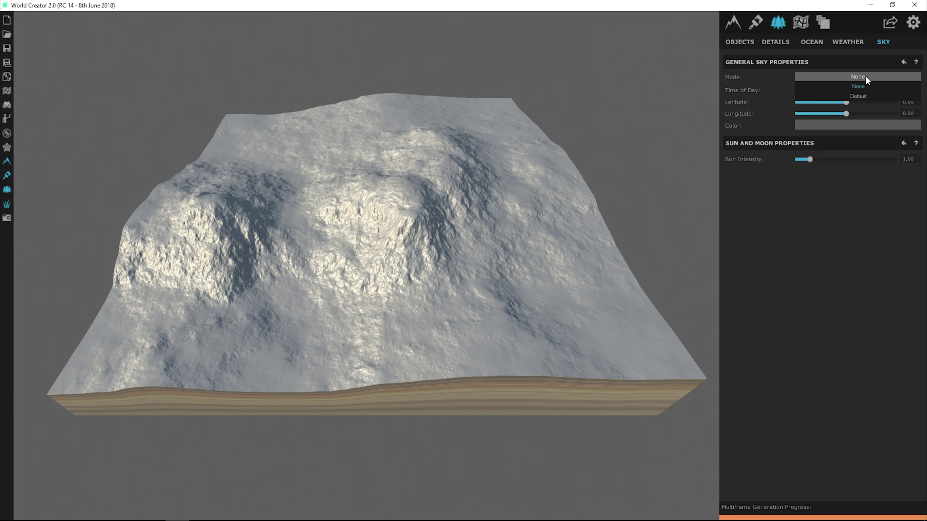
pyautogui.click(857, 96)
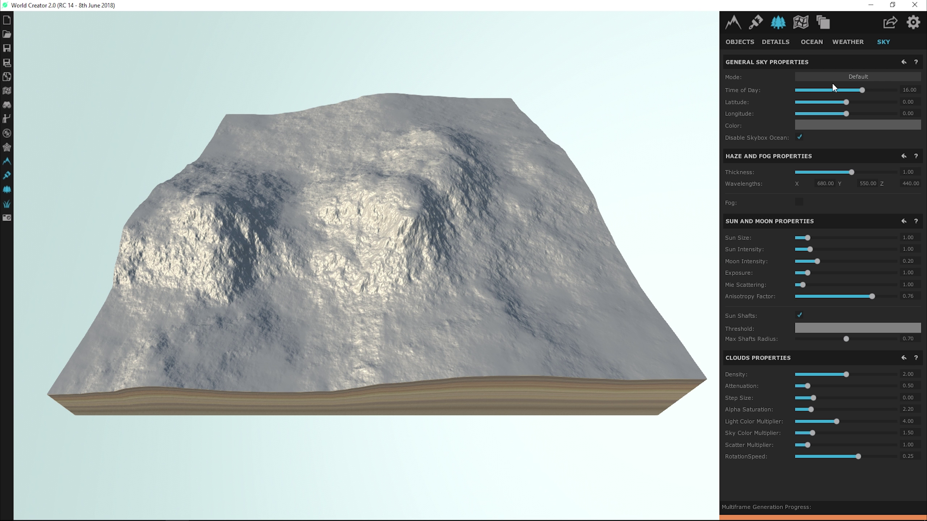
pyautogui.click(842, 79)
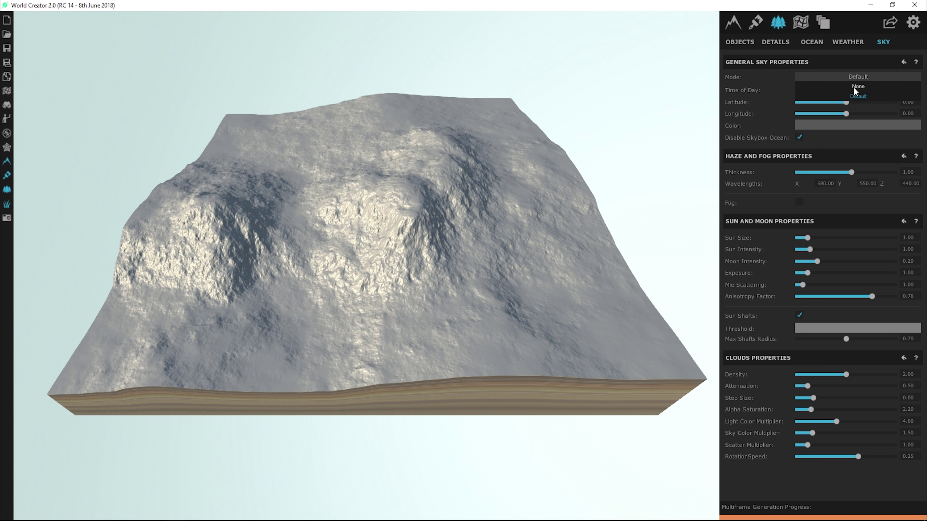
pyautogui.click(855, 87)
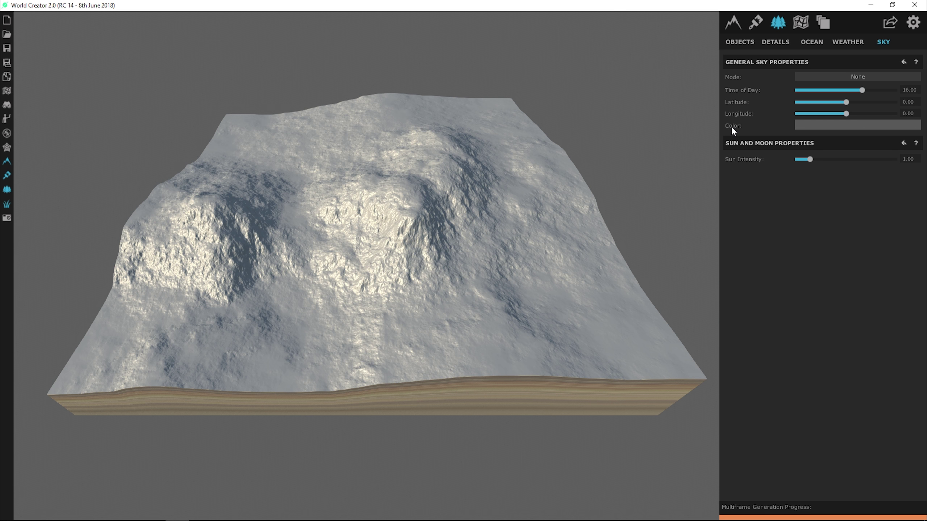
# Step: Set the sky background color to dark gray with red, green and blue at 0.20 each
pyautogui.click(862, 125)
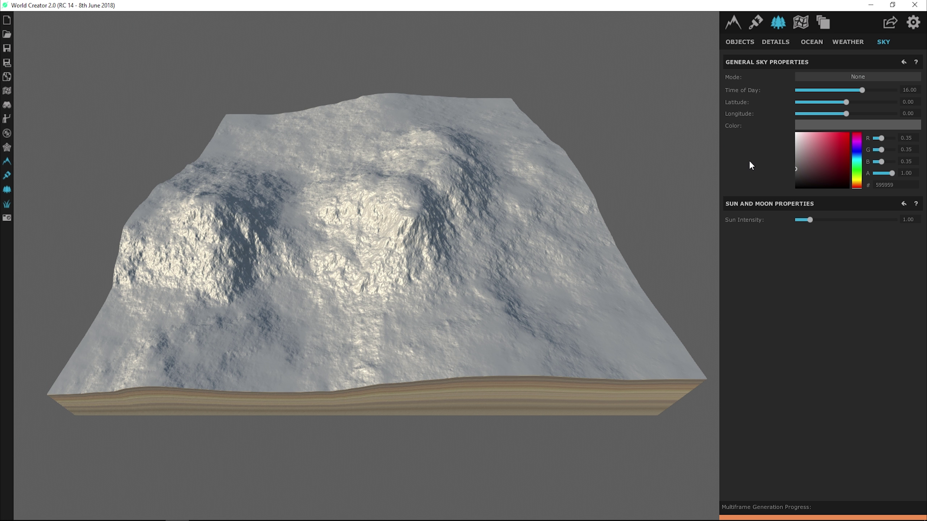
pyautogui.click(901, 139)
pyautogui.write('0.2')
pyautogui.press('Tab')
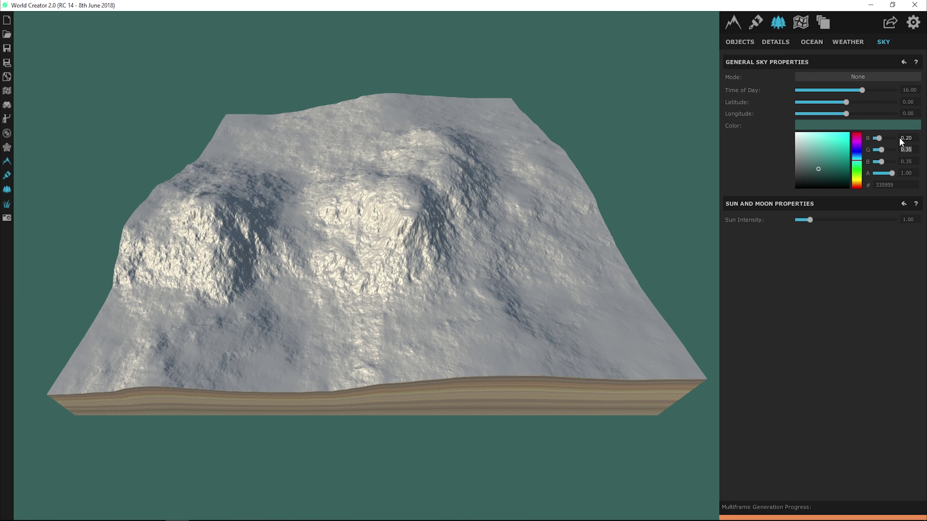
pyautogui.write('0.2')
pyautogui.press('Tab')
pyautogui.write('0.2')
pyautogui.press('Return')
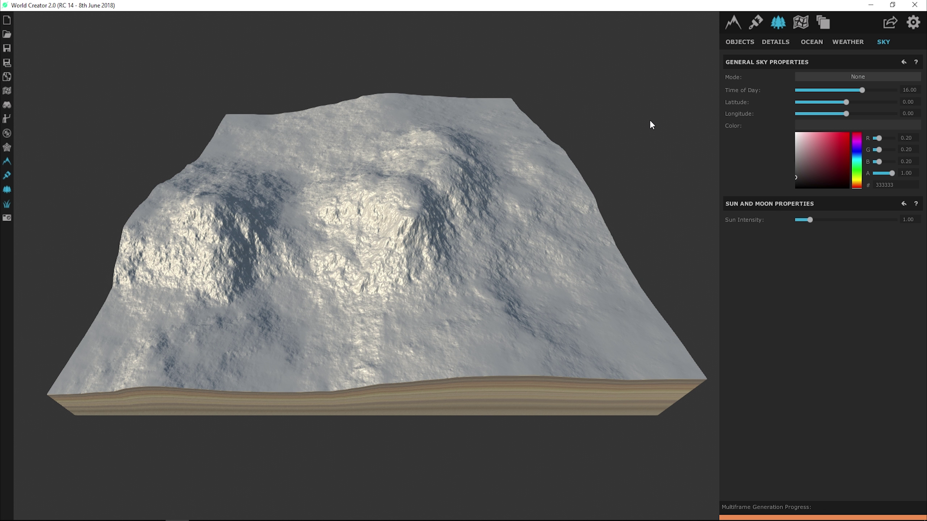
# Step: Try toggling auto-save and multiframe generation in the general application settings, returning both to their original states
pyautogui.click(913, 26)
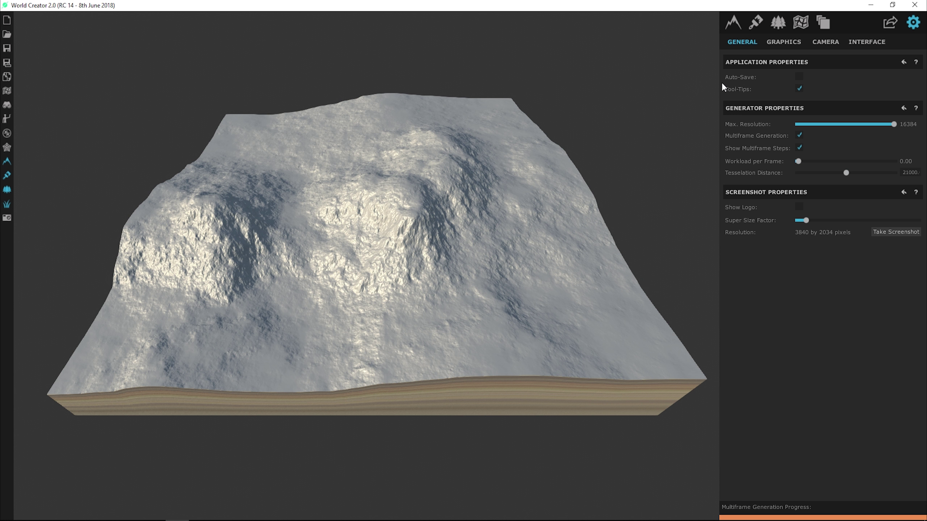
pyautogui.click(799, 77)
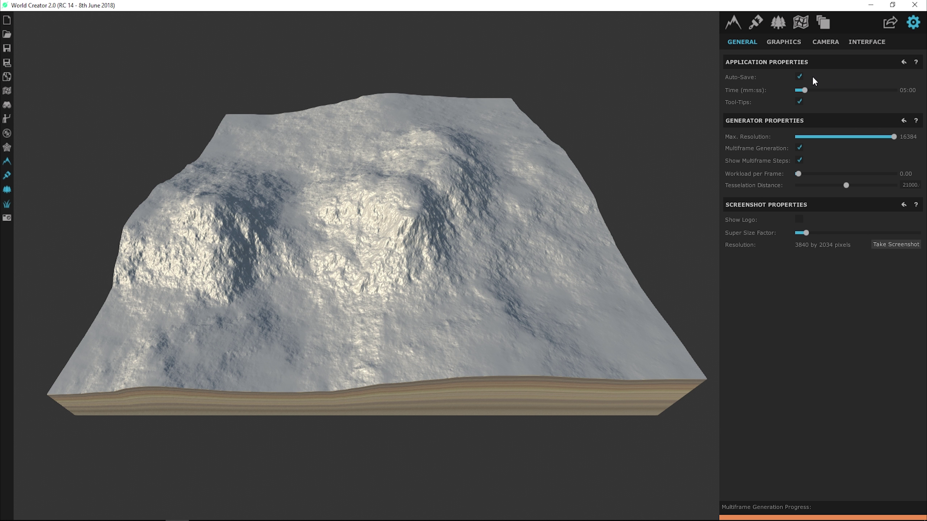
pyautogui.click(800, 77)
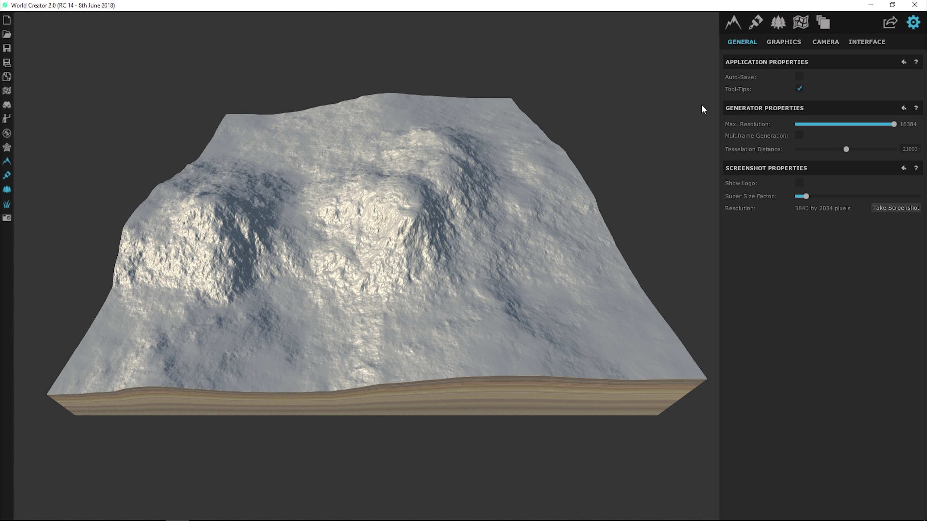
pyautogui.click(799, 135)
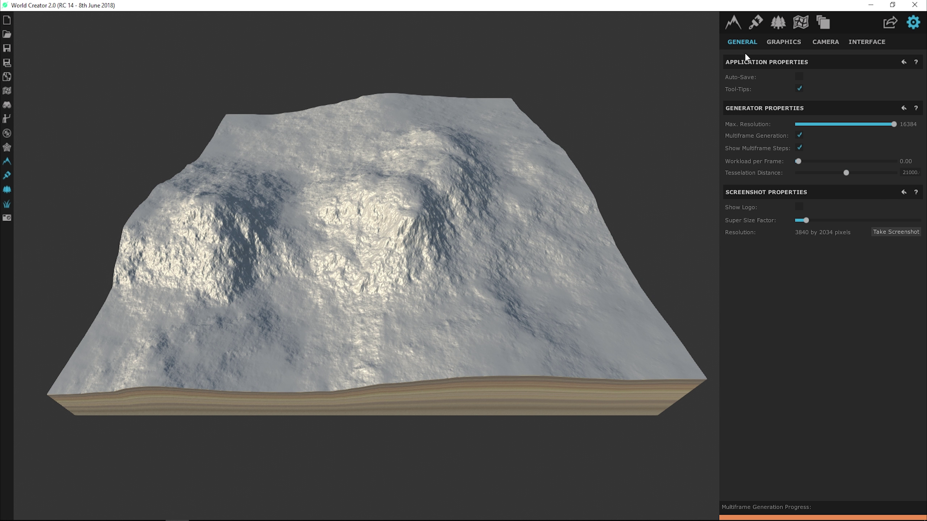
# Step: Enable terrain shadows in the graphics settings
pyautogui.click(784, 43)
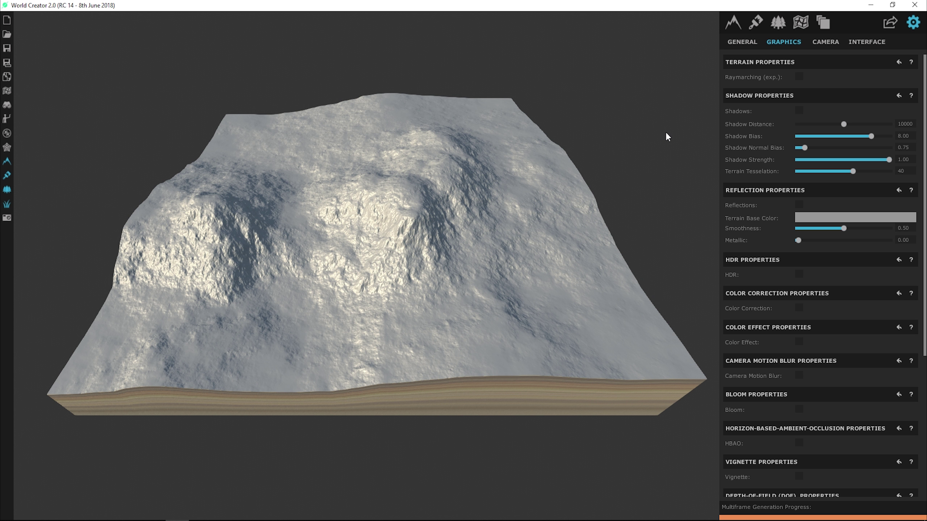
pyautogui.click(799, 109)
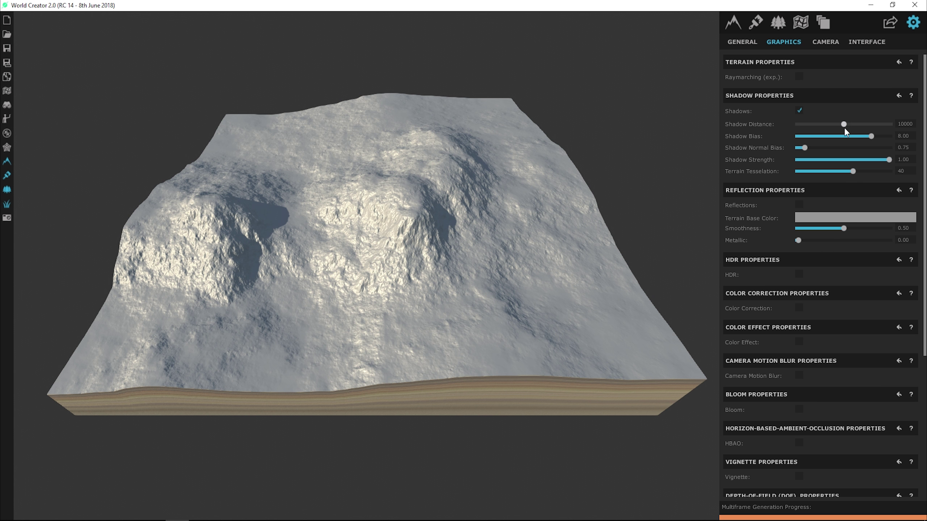
# Step: Try a shadow distance of 1000 on the terrain and reset the shadow properties to their defaults
pyautogui.moveTo(844, 127); pyautogui.dragTo(755, 130)
pyautogui.moveTo(364, 137); pyautogui.dragTo(162, 138)
pyautogui.write('1000')
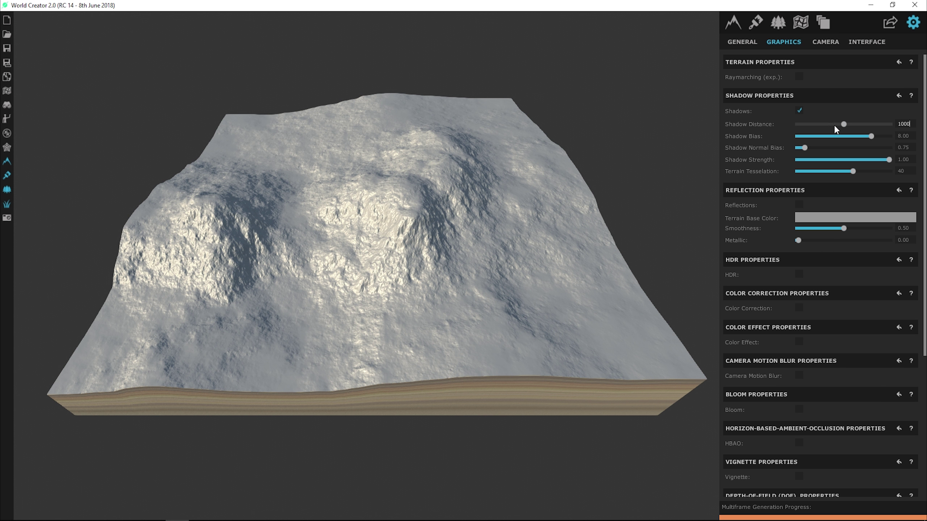
pyautogui.press('Return')
pyautogui.scroll(10, 233, 228)
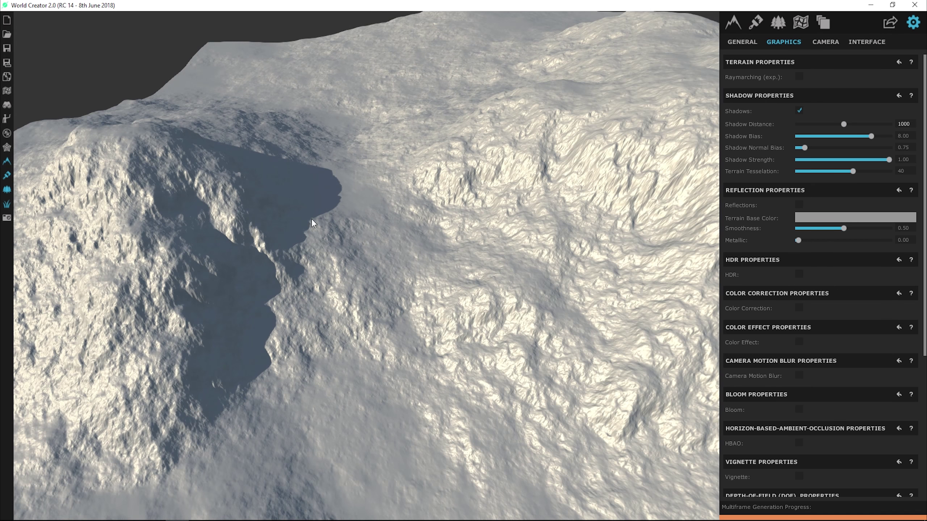
pyautogui.click(899, 95)
pyautogui.click(517, 291)
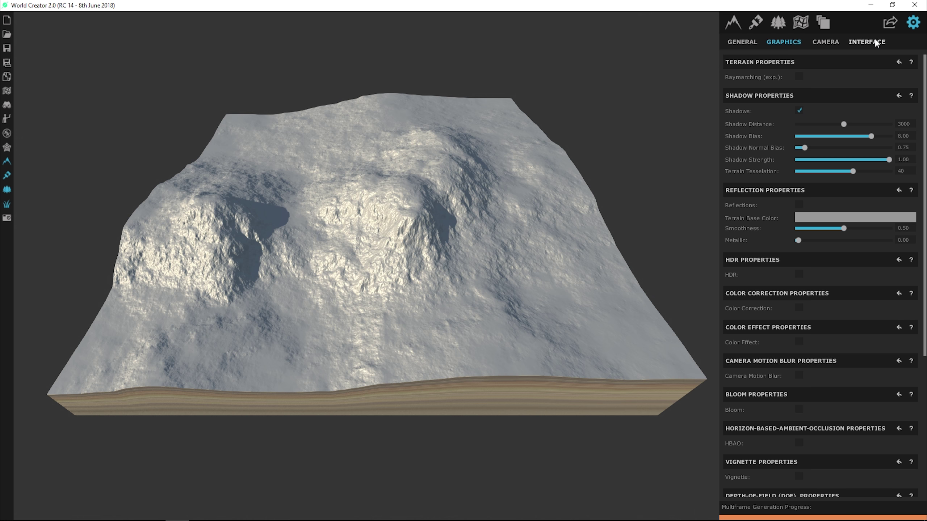
# Step: Try a red general skin background (D81111) for the interface and return it to dark gray 292929
pyautogui.click(860, 40)
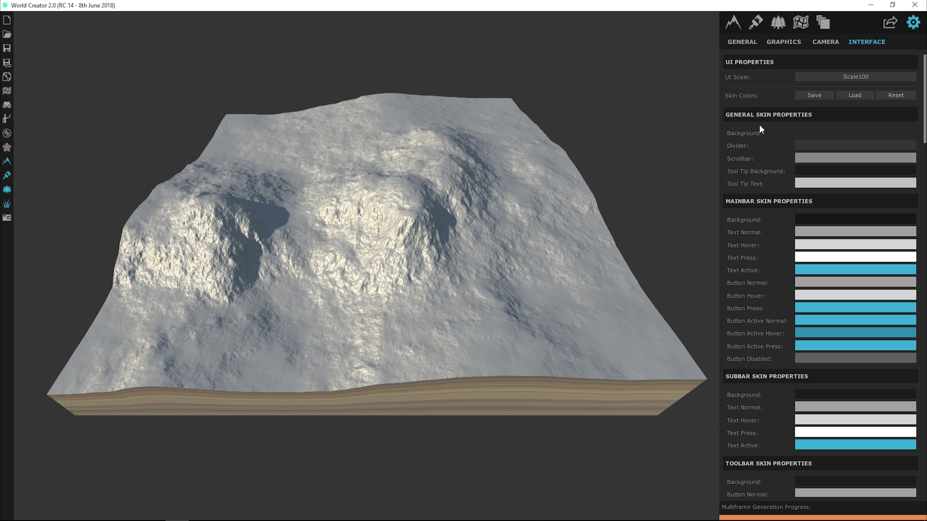
pyautogui.click(826, 133)
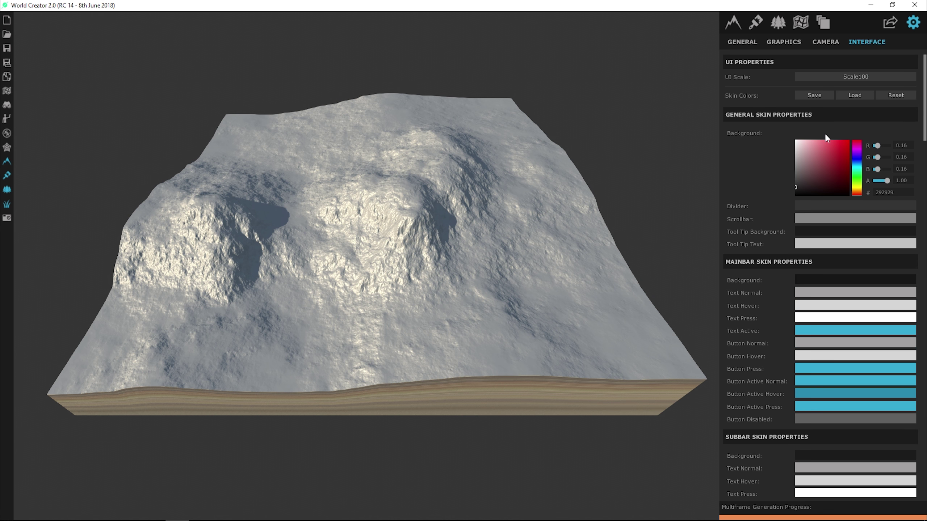
pyautogui.moveTo(835, 146); pyautogui.dragTo(846, 148)
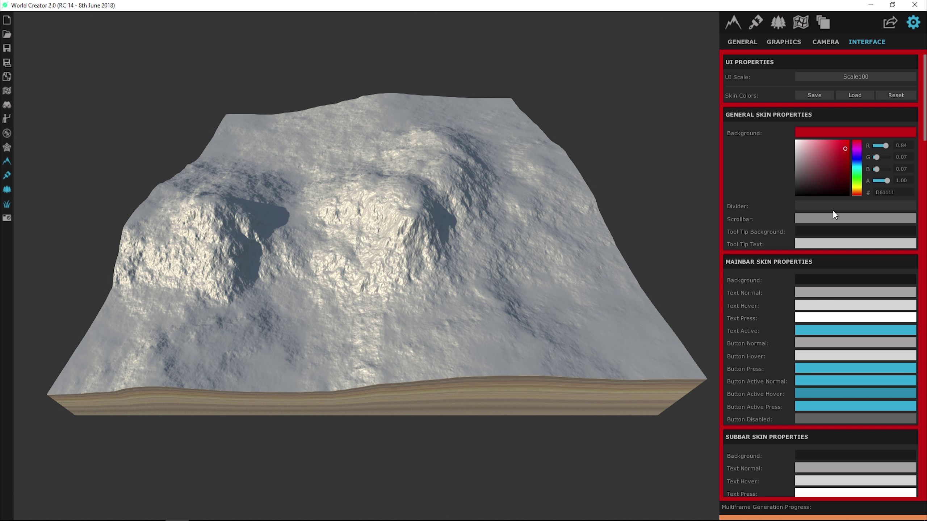
pyautogui.moveTo(806, 187); pyautogui.dragTo(793, 187)
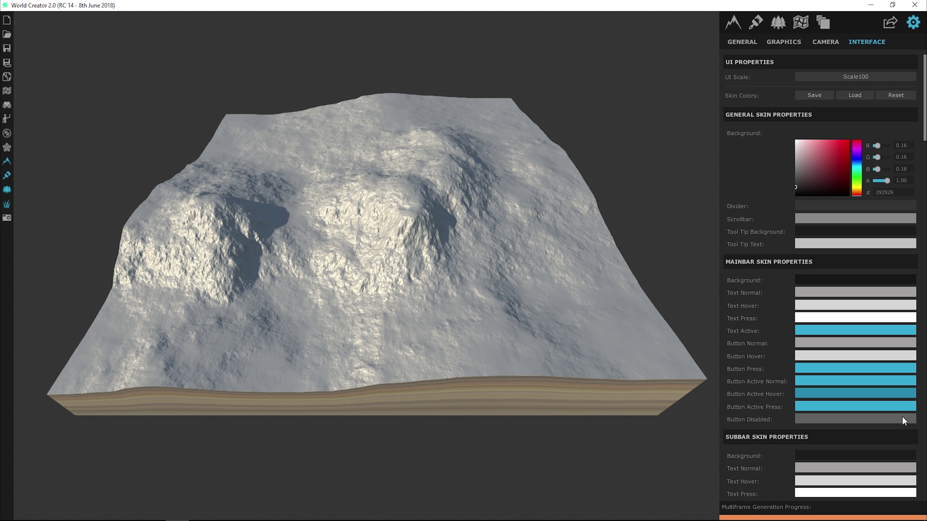
# Step: Examine the interface skin color categories, from the general skin properties down to the area skin properties
pyautogui.scroll(-15, 818, 401)
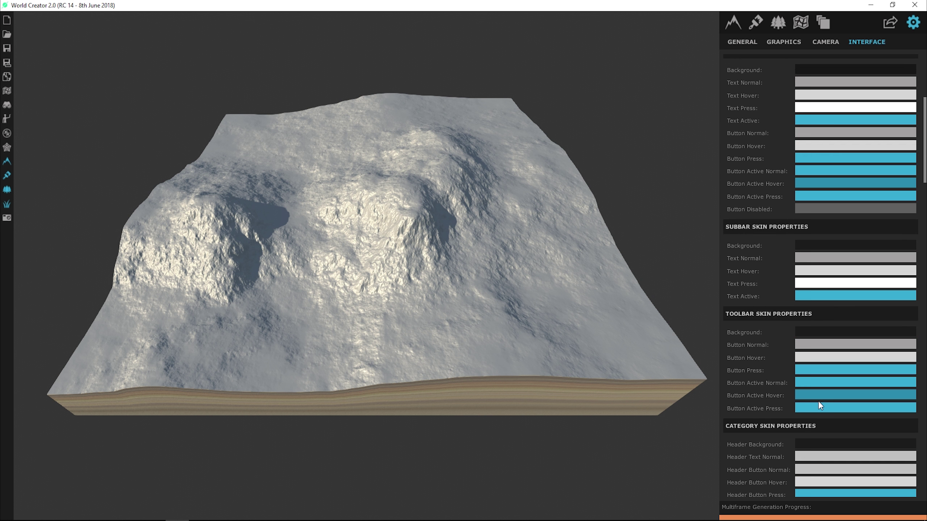
pyautogui.scroll(13, 819, 399)
pyautogui.scroll(-20, 810, 382)
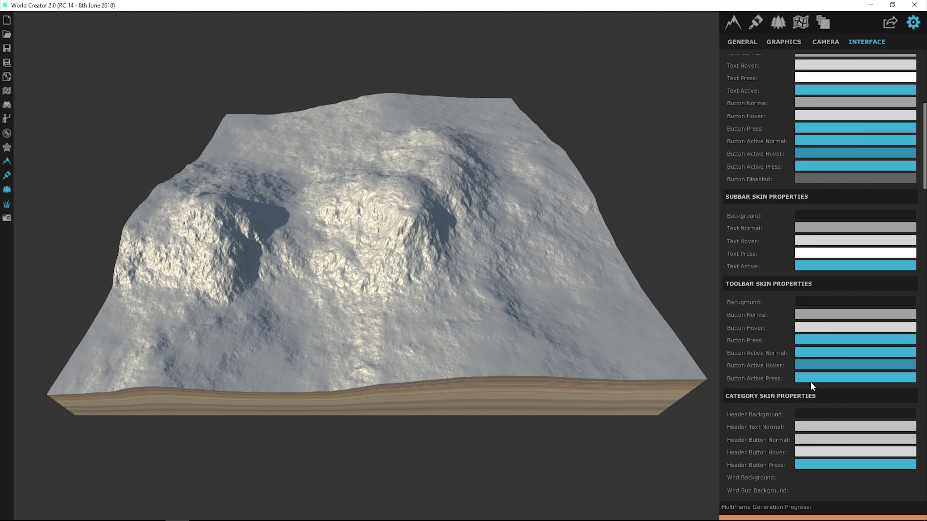
pyautogui.scroll(-15, 790, 364)
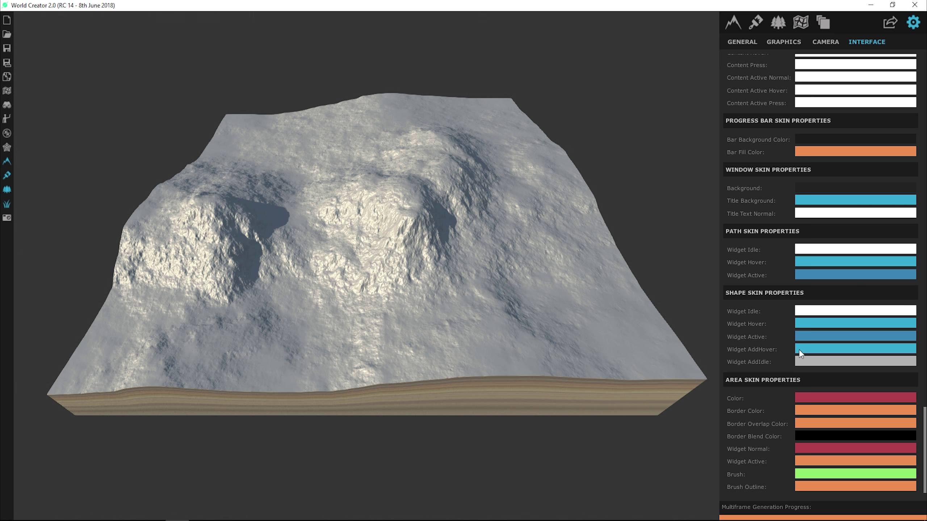
pyautogui.scroll(15, 788, 248)
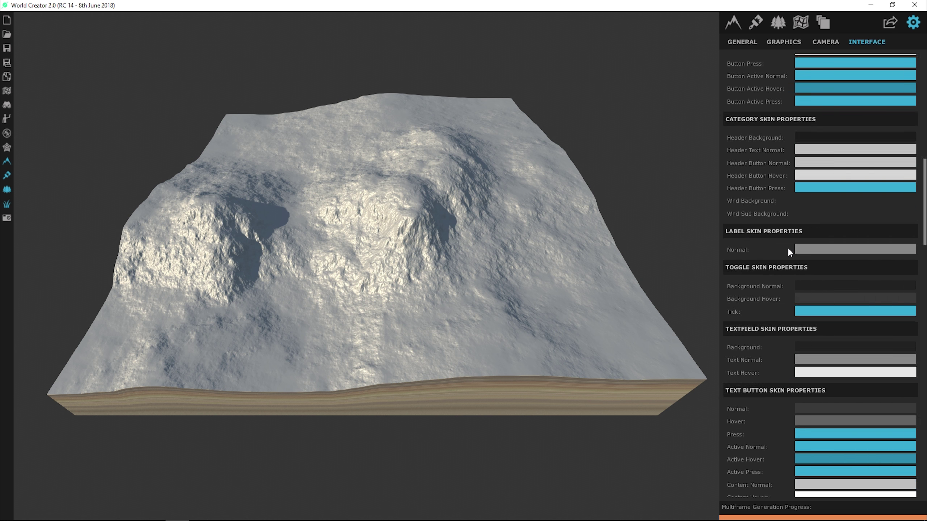
pyautogui.scroll(10, 787, 252)
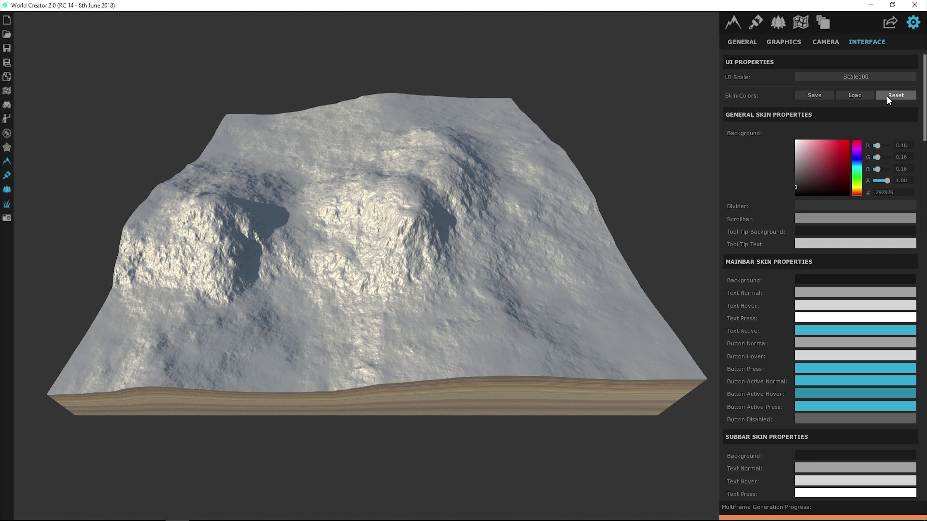
# Step: Load the Colorful.xml interface skin from the Skins folder and check its colors on the terrain base settings
pyautogui.click(862, 96)
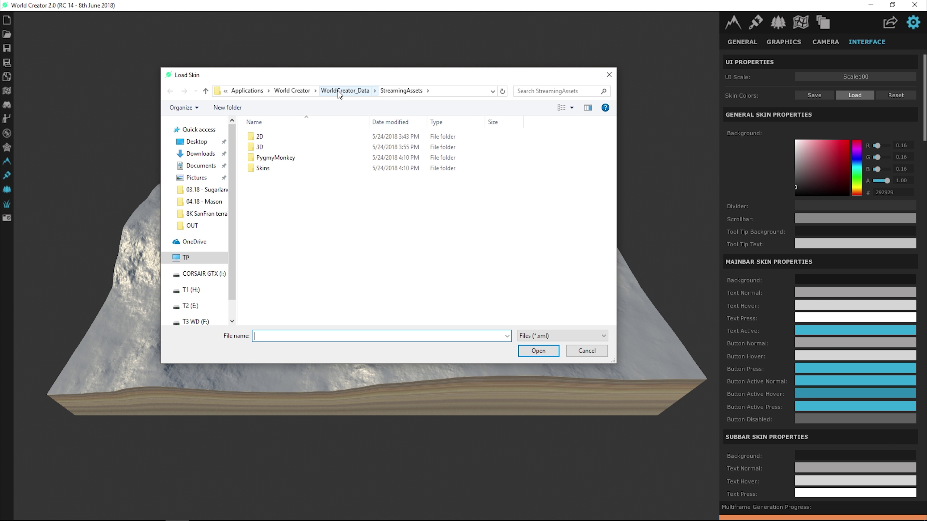
pyautogui.doubleClick(264, 168)
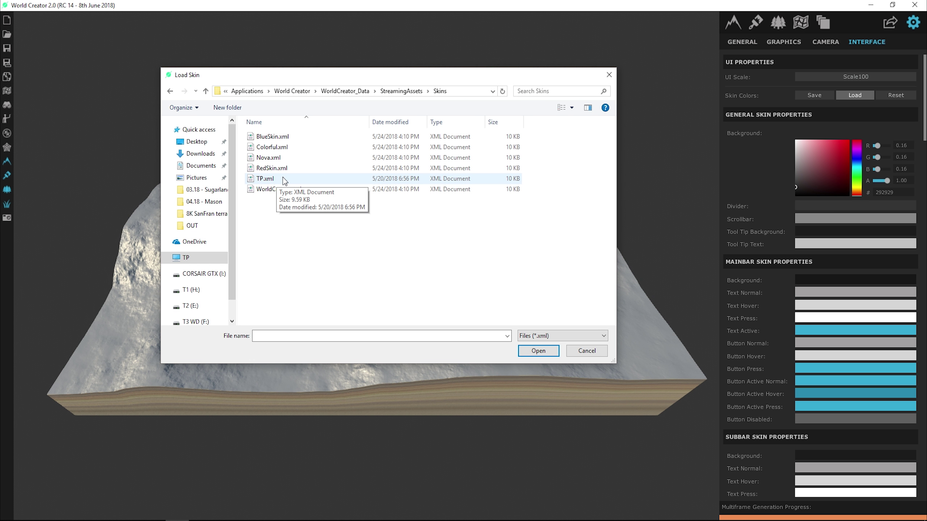
pyautogui.click(290, 145)
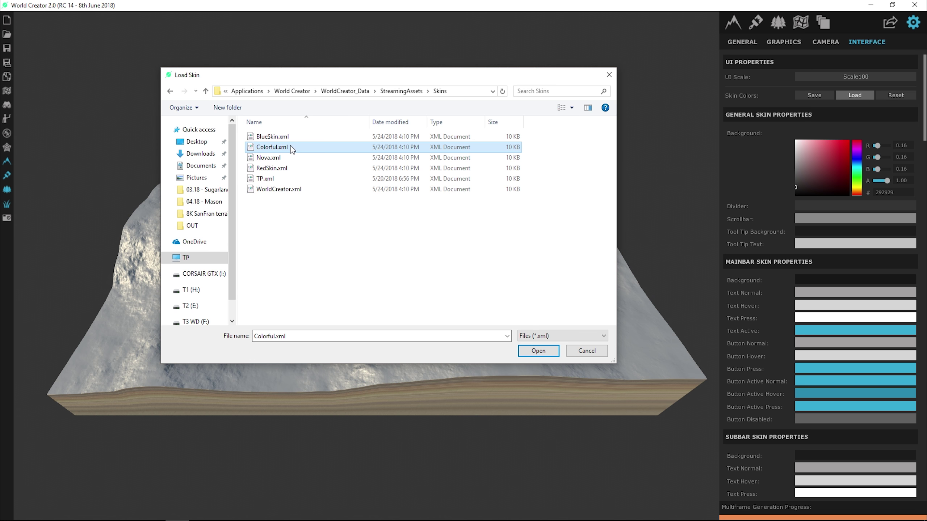
pyautogui.click(539, 351)
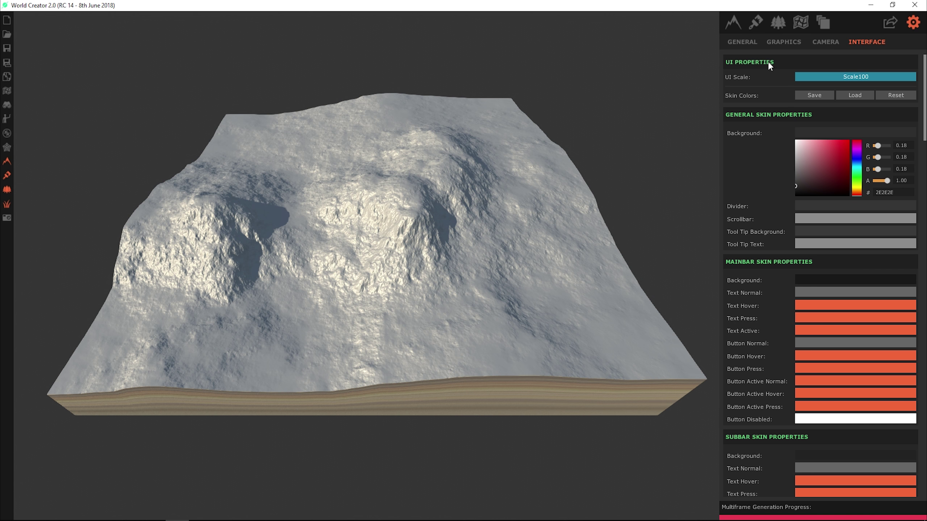
pyautogui.click(737, 21)
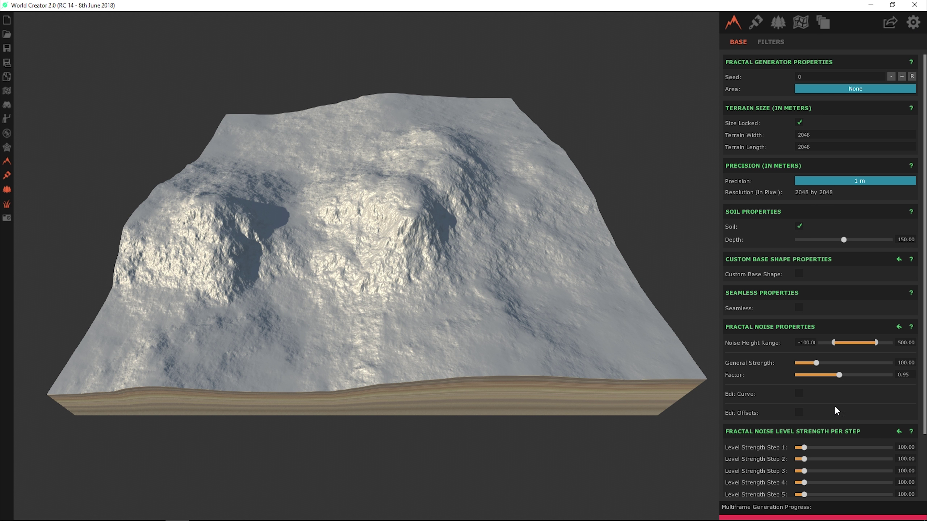
# Step: Load the RedSkin.xml interface skin and check its look on the terrain base settings
pyautogui.click(914, 24)
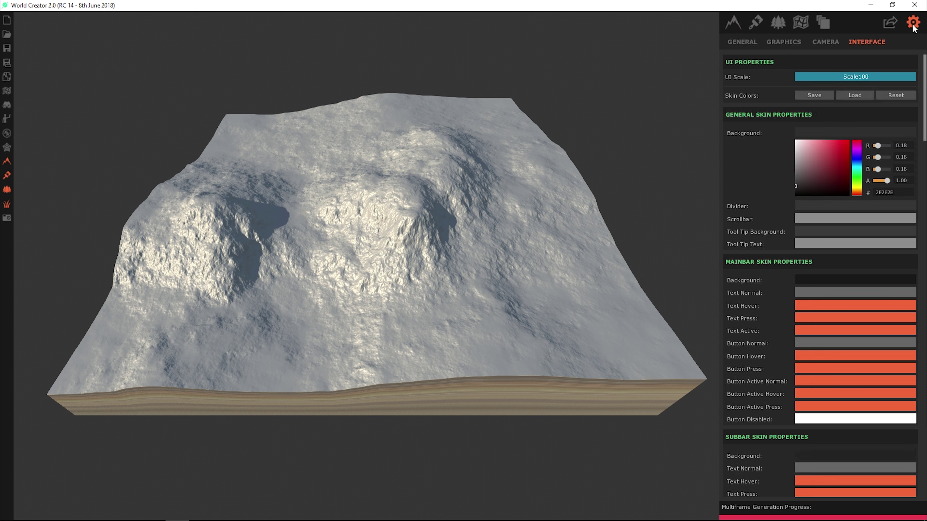
pyautogui.click(855, 95)
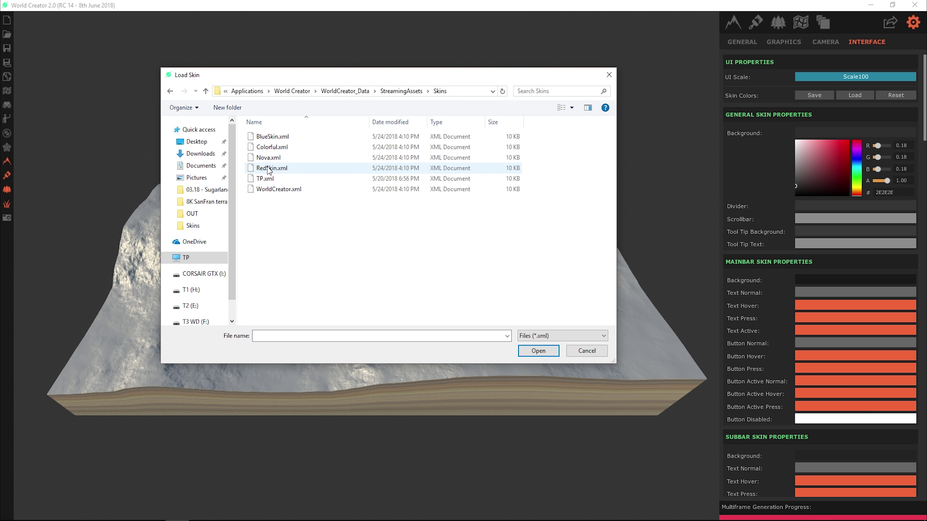
pyautogui.doubleClick(286, 168)
pyautogui.click(733, 27)
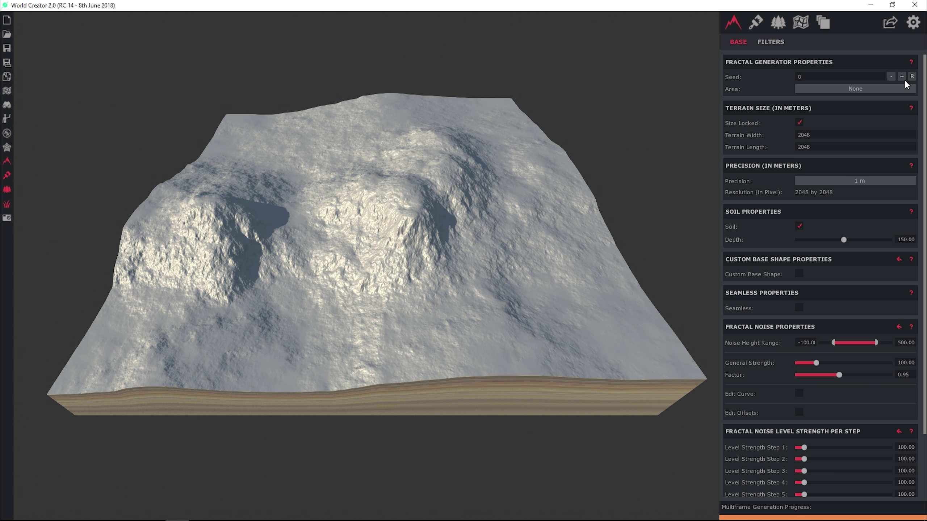
# Step: Load the WorldCreator.xml interface skin from the Skins folder
pyautogui.click(912, 21)
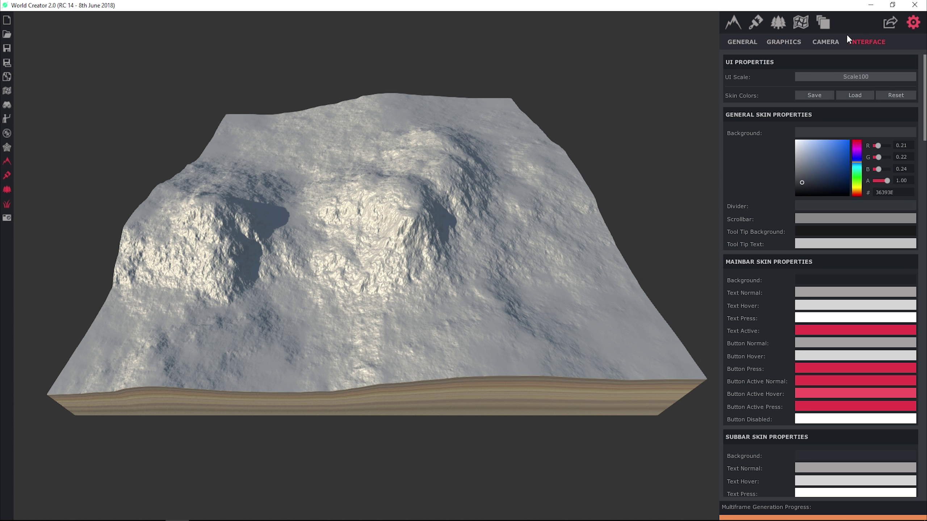
pyautogui.click(845, 97)
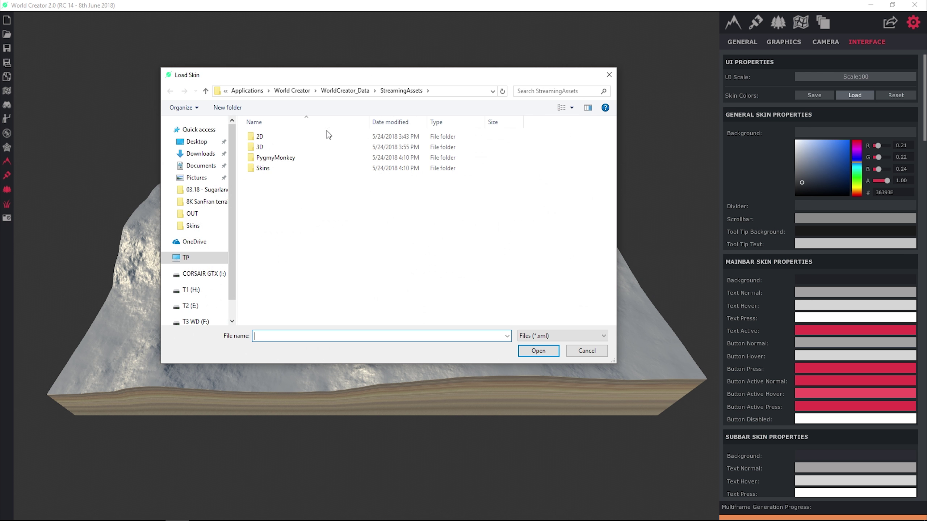
pyautogui.doubleClick(278, 189)
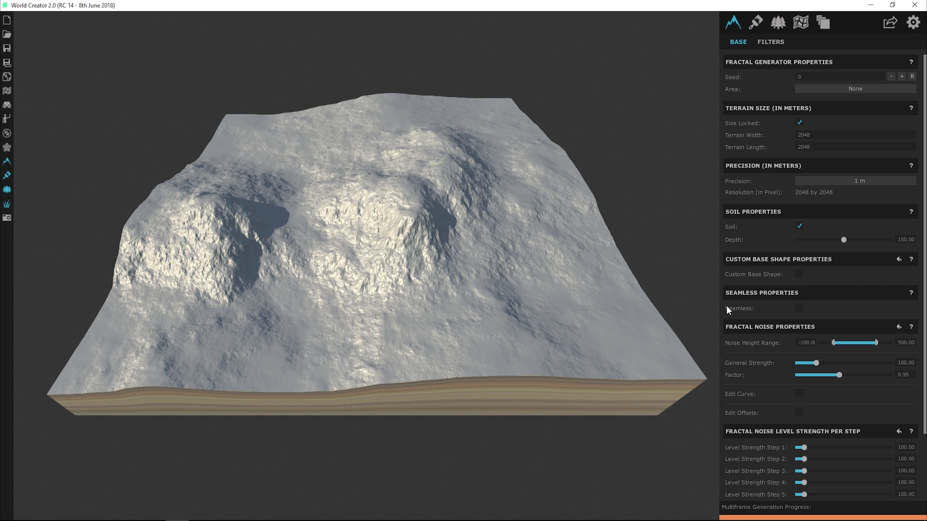
# Step: Load the custom TP.xml interface skin from the Skins folder and show the terrain base settings with it
pyautogui.click(913, 23)
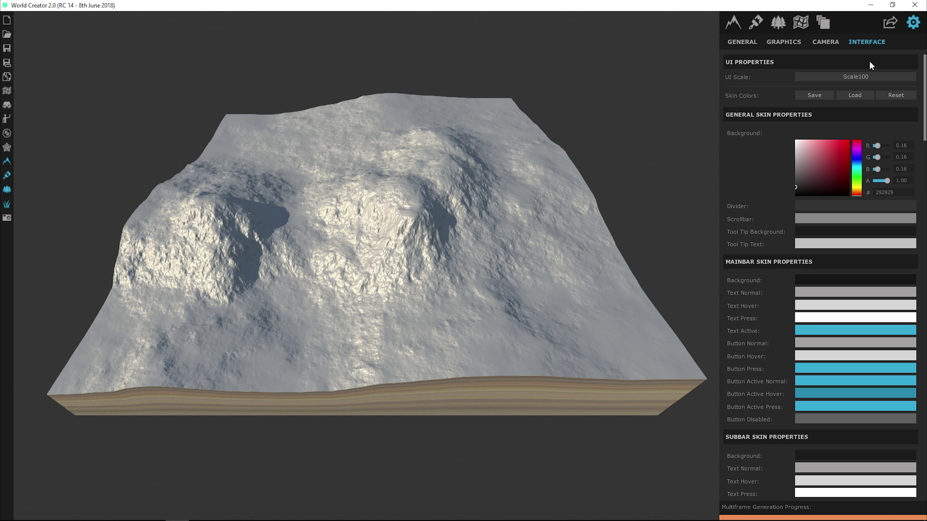
pyautogui.click(860, 95)
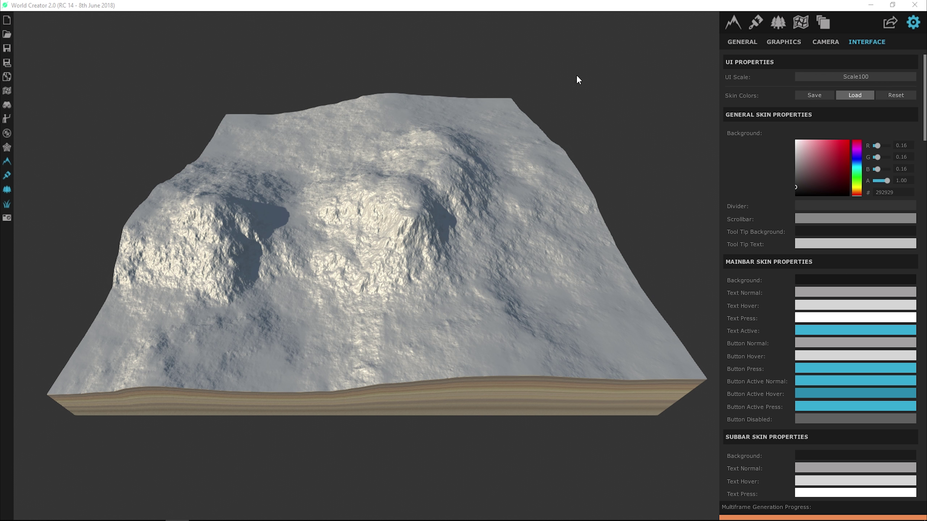
pyautogui.click(274, 168)
pyautogui.doubleClick(275, 168)
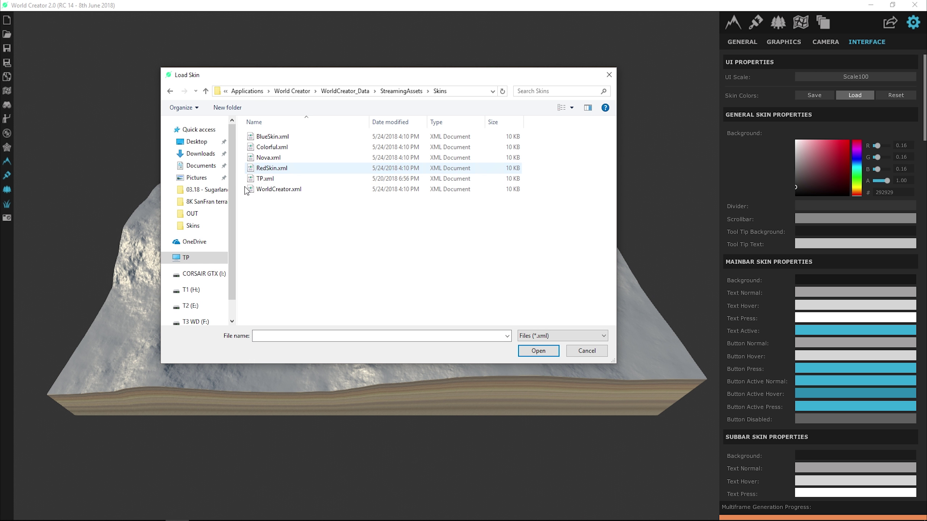
pyautogui.click(269, 180)
pyautogui.doubleClick(269, 178)
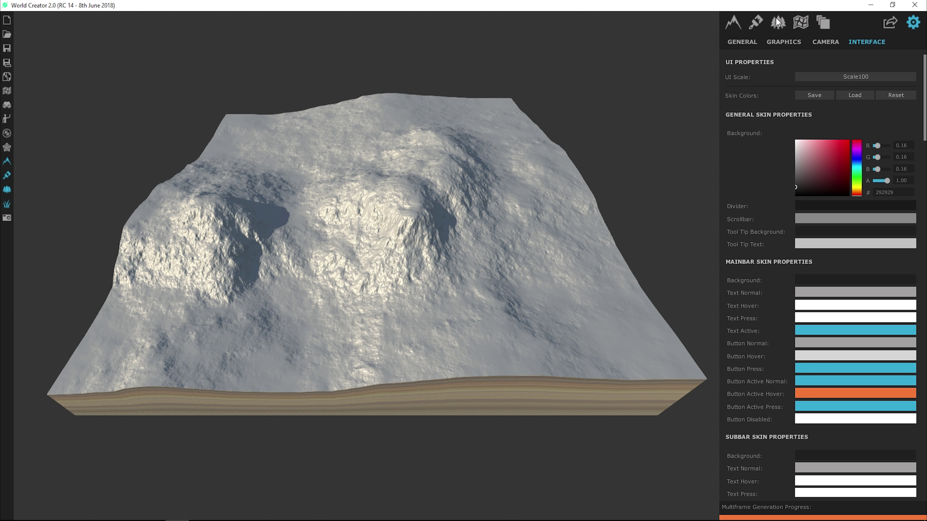
pyautogui.click(732, 23)
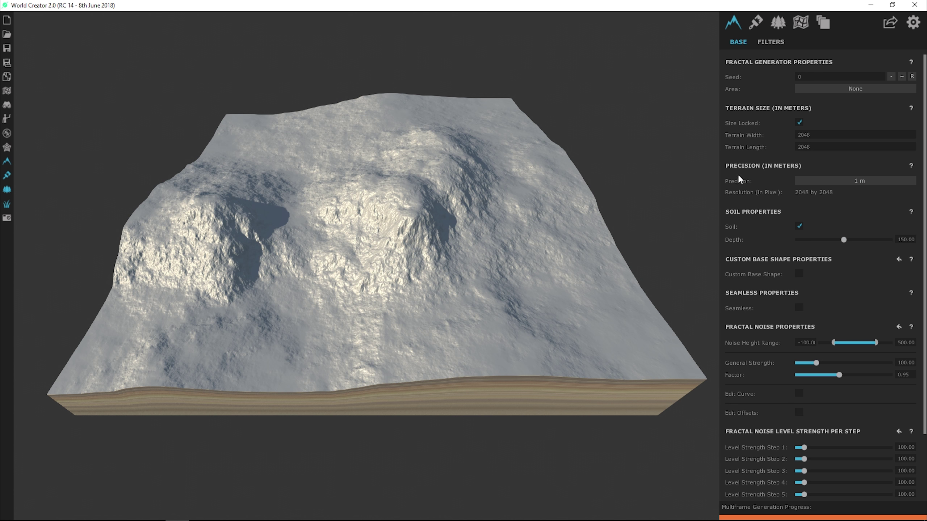